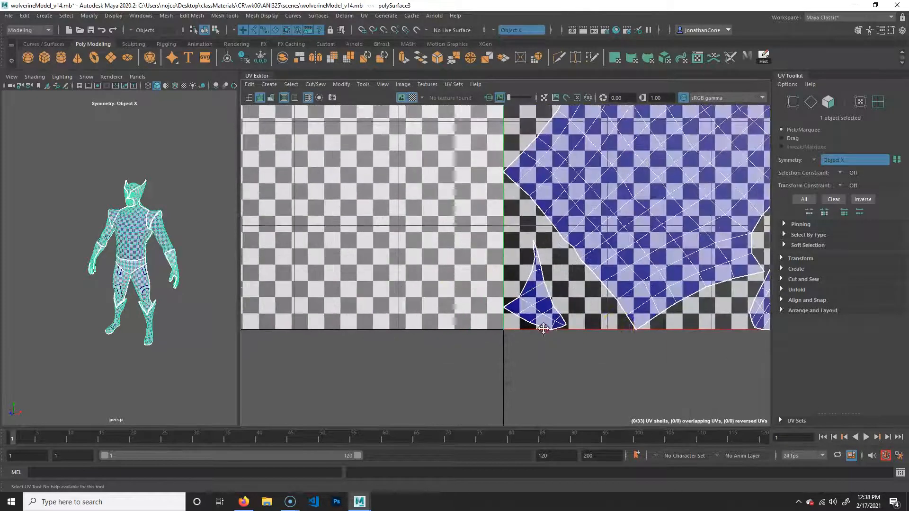
Switch to UV shell selection and nudge the small triangular shell in the tile's lower-left corner inward
left_click(877, 102)
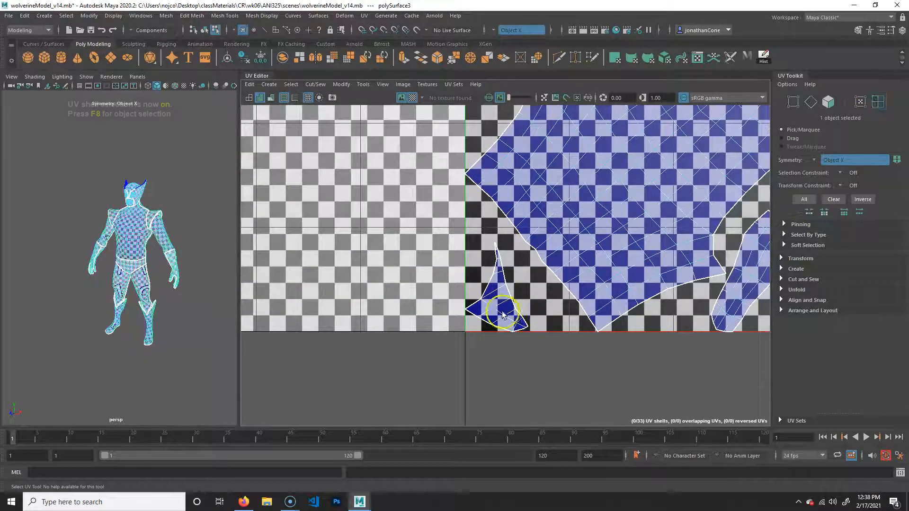
left_click(495, 329)
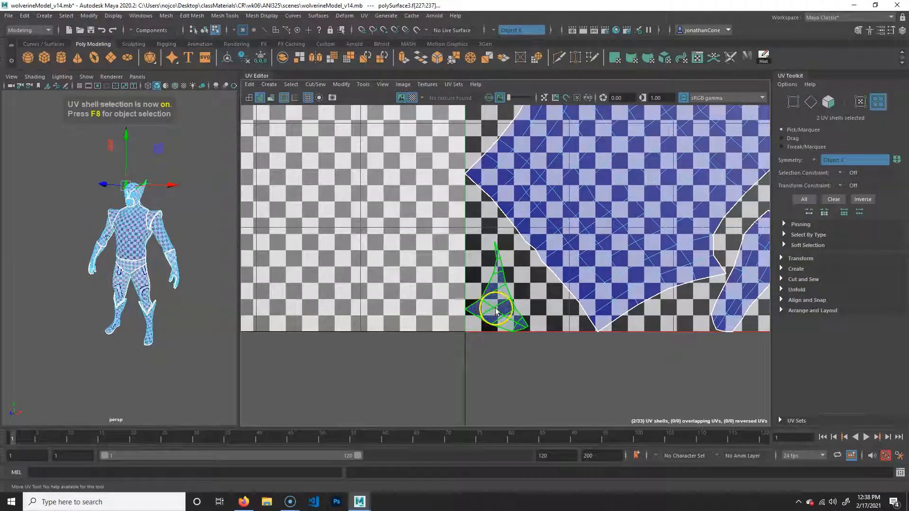
left_click_drag(498, 310, 502, 301)
Examine how the UV shells sit inside the tile's borders, with and without the checker pattern
middle_click_drag(487, 178, 471, 279, "alt")
right_click_drag(545, 227, 516, 198, "alt")
middle_click_drag(573, 121, 568, 263, "alt")
left_click(497, 328)
middle_click_drag(361, 274, 483, 276, "alt")
right_click_drag(483, 277, 419, 247, "alt")
middle_click_drag(540, 266, 427, 319, "alt")
left_click(567, 294)
left_click(450, 151)
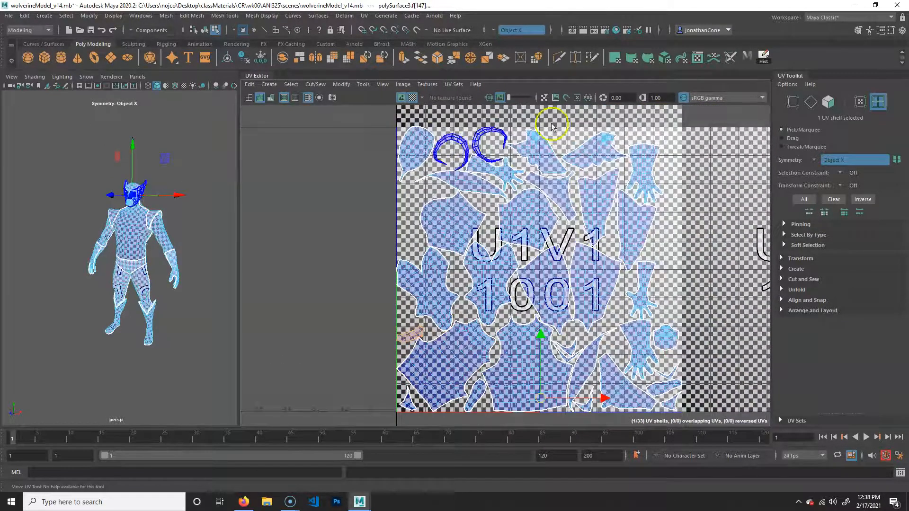
left_click(411, 98)
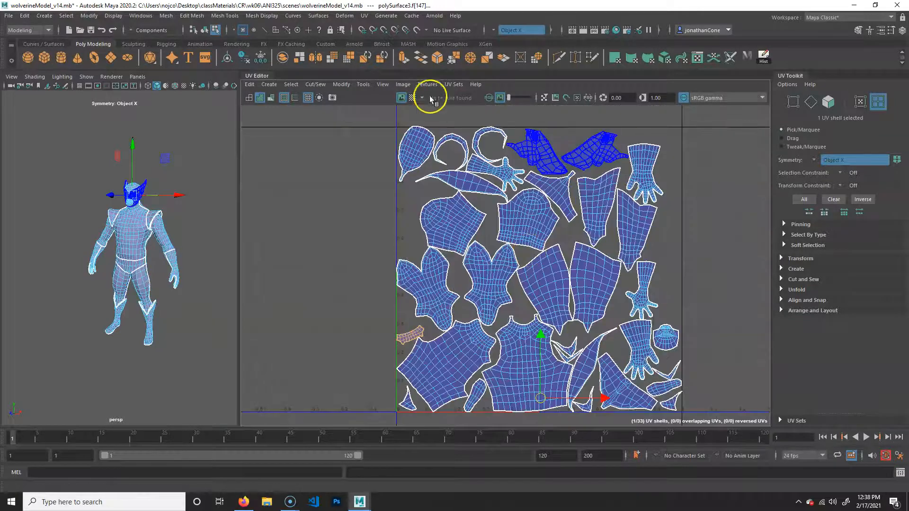
left_click(412, 98)
Move the small triangular shell from the tile's lower-right corner up into the free space beside the hand shell
left_click(561, 283)
middle_click_drag(678, 283, 591, 183, "alt")
right_click_drag(464, 258, 605, 267, "alt")
middle_click_drag(605, 267, 559, 300, "alt")
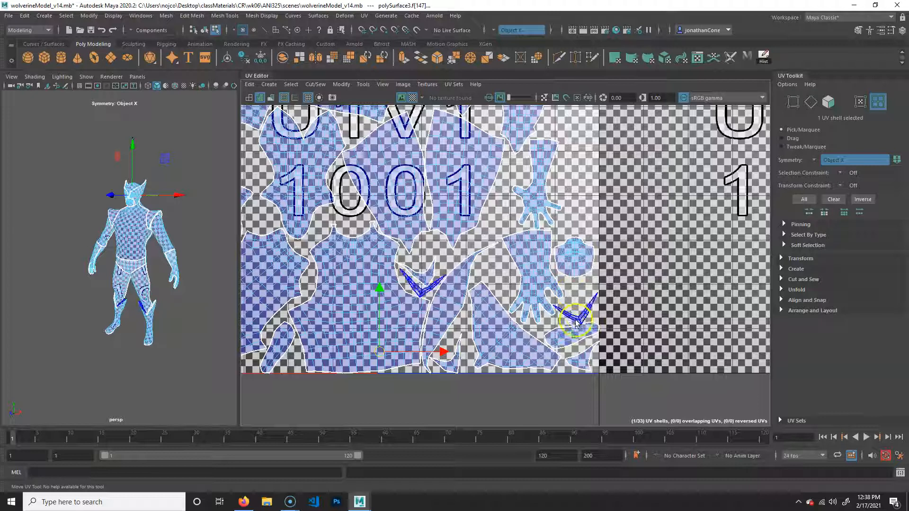
left_click(583, 362)
middle_click_drag(574, 364, 568, 182)
Nudge the teardrop-shaped head shell in the tile's upper-left corner slightly down from the top border
middle_click_drag(590, 243, 594, 353, "alt")
mouse_move(589, 201)
middle_mouse_down("alt")
mouse_move(592, 280)
mouse_move(619, 324)
mouse_move(687, 304)
middle_mouse_up("alt")
middle_click_drag(386, 241, 487, 244, "alt")
left_click(482, 237)
middle_click_drag(419, 287, 460, 253, "alt")
left_click(412, 213)
left_click(415, 226)
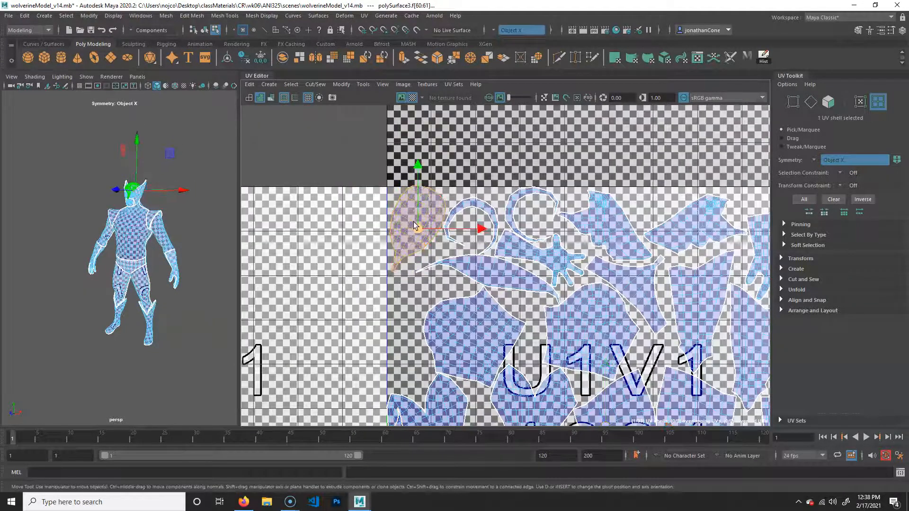
left_click_drag(417, 163, 418, 165)
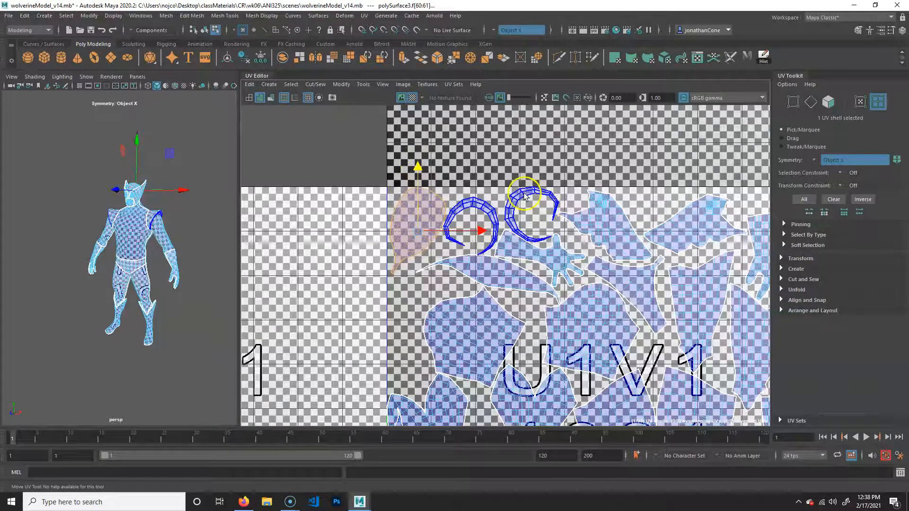
Turn symmetry off so single UV shells can be selected without their mirrored counterparts
middle_click_drag(629, 244, 526, 230, "alt")
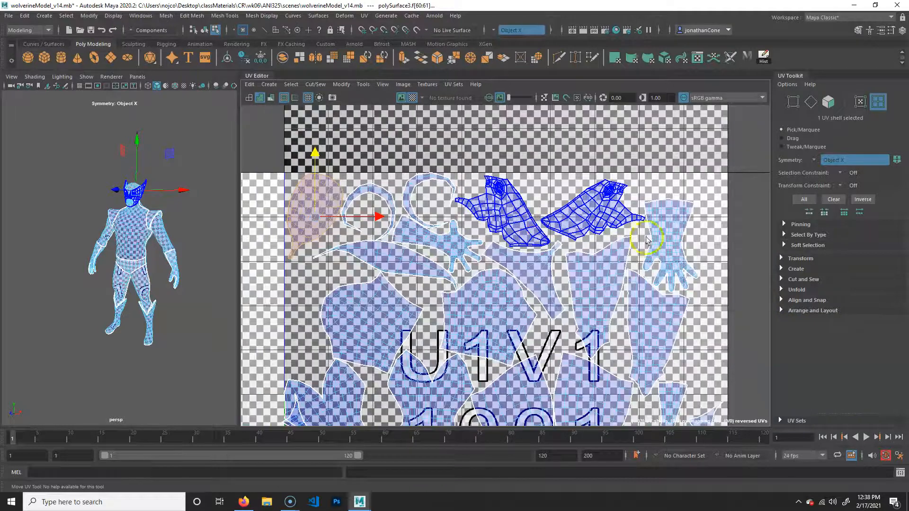
left_click(495, 32)
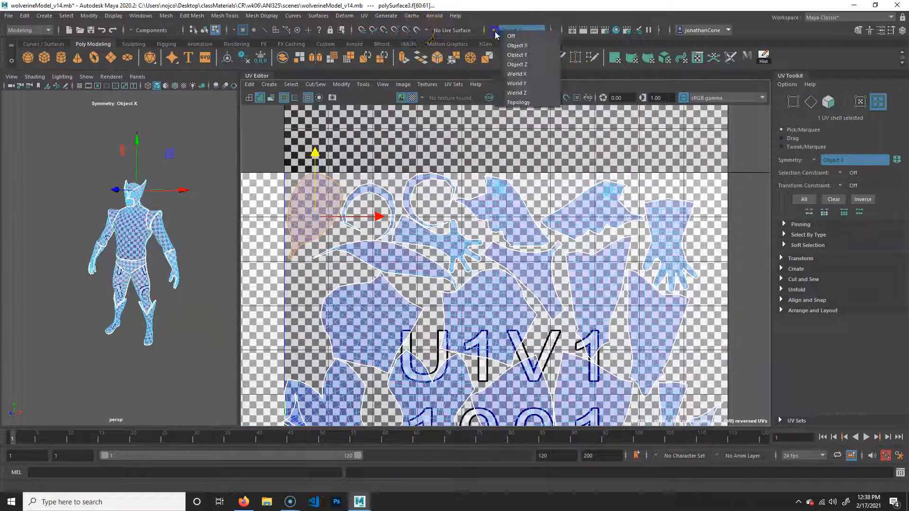
left_click(515, 34)
Move the ring-shaped shell next to the cowl shell slightly down and to the right, away from the tile's top border
left_click(413, 201)
middle_click_drag(486, 268, 458, 278, "alt")
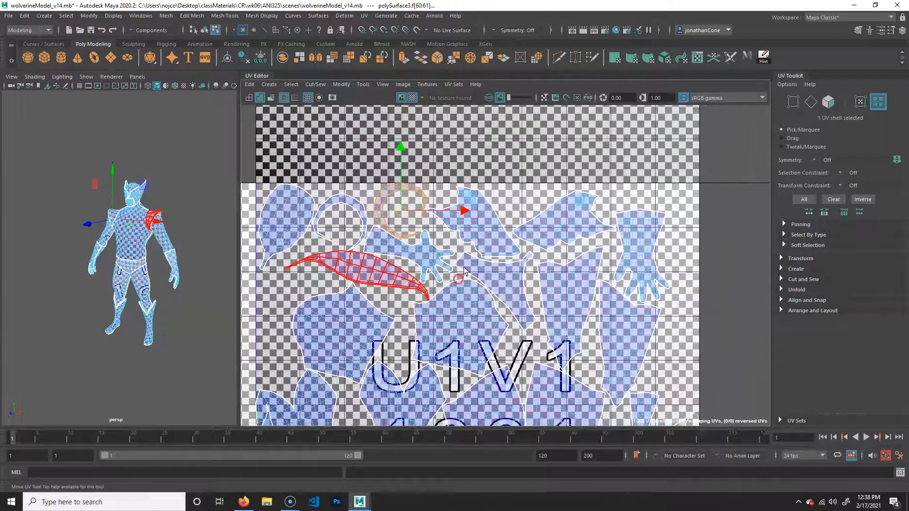
left_click(473, 225)
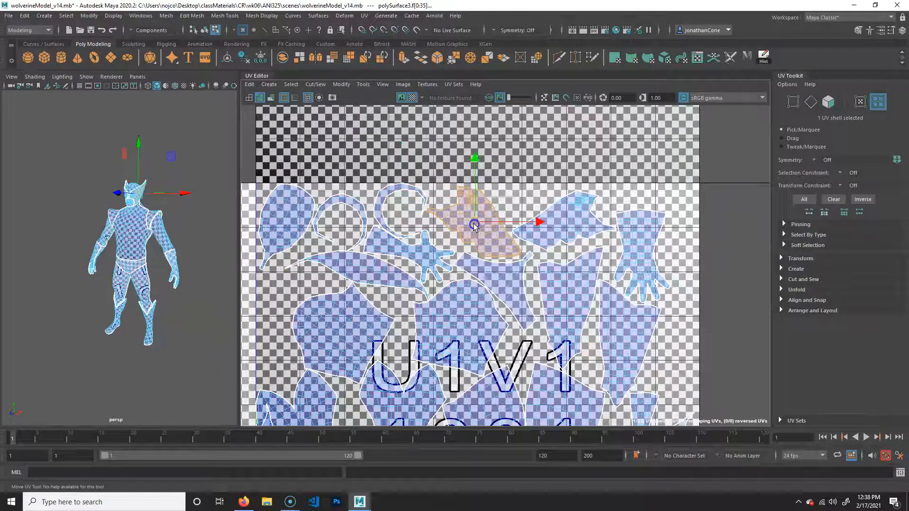
left_click(397, 204)
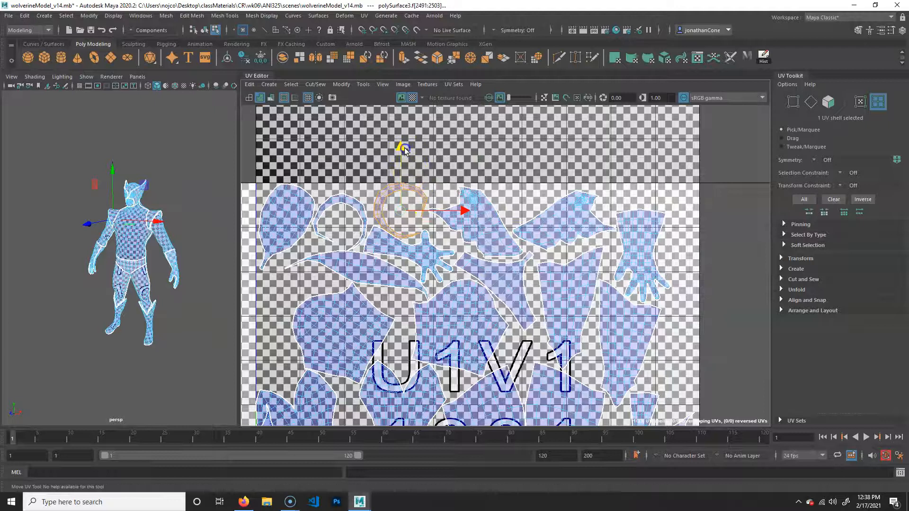
left_click_drag(401, 209, 404, 210)
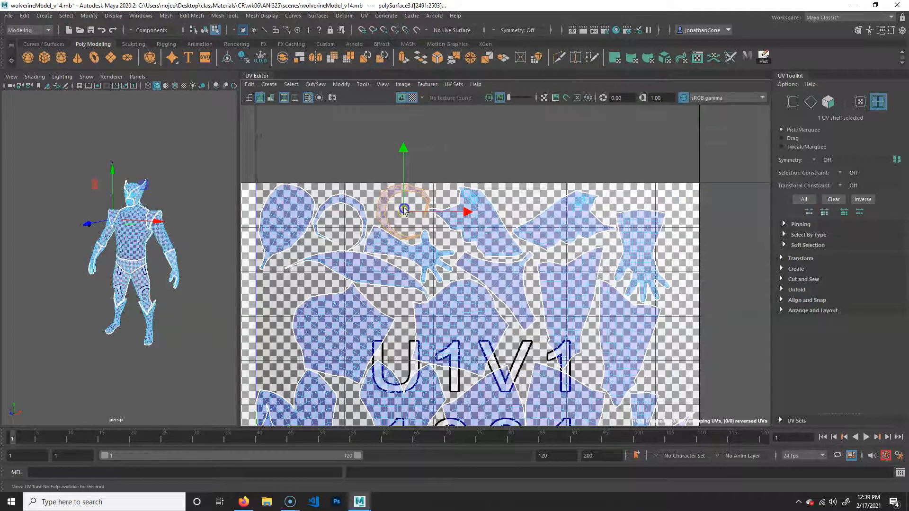
Examine the gaps around the arm-and-hand shell and along the tile's edge, and select the narrow collar shell
right_click_drag(374, 275, 485, 257, "alt")
middle_click_drag(485, 257, 306, 311, "alt")
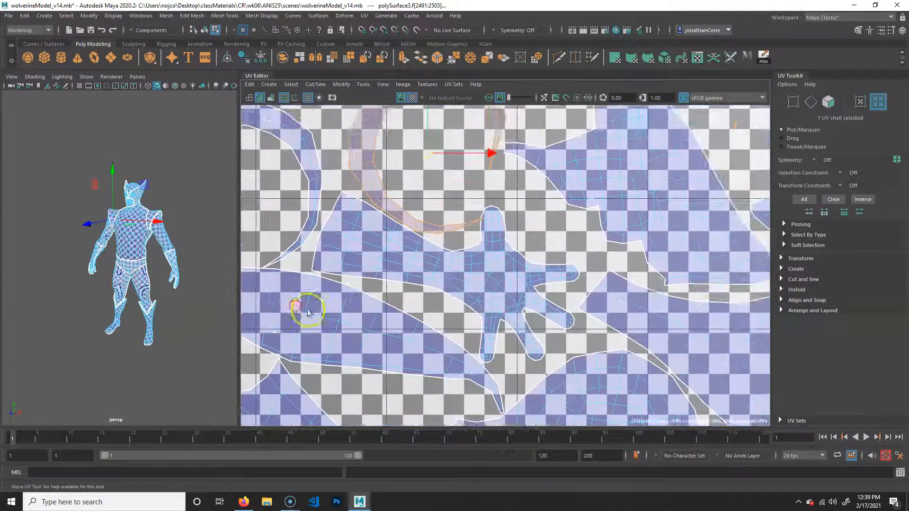
right_click_drag(306, 310, 380, 236, "alt")
left_click(476, 199)
scroll(592, 262, "down", 5)
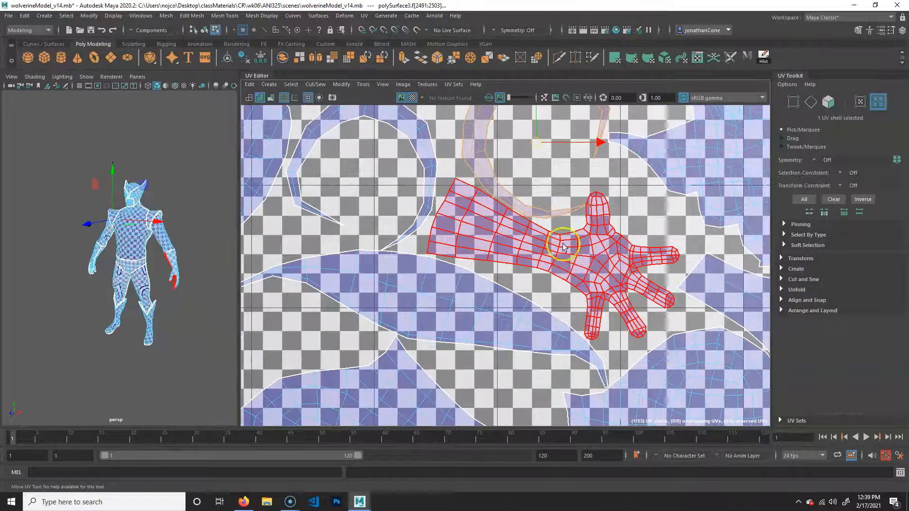
right_click_drag(390, 210, 303, 199, "alt")
middle_click_drag(579, 315, 668, 179, "alt")
middle_click_drag(464, 328, 538, 180, "alt")
middle_click_drag(392, 311, 379, 288, "alt")
right_click_drag(379, 288, 449, 275, "alt")
left_click(477, 218)
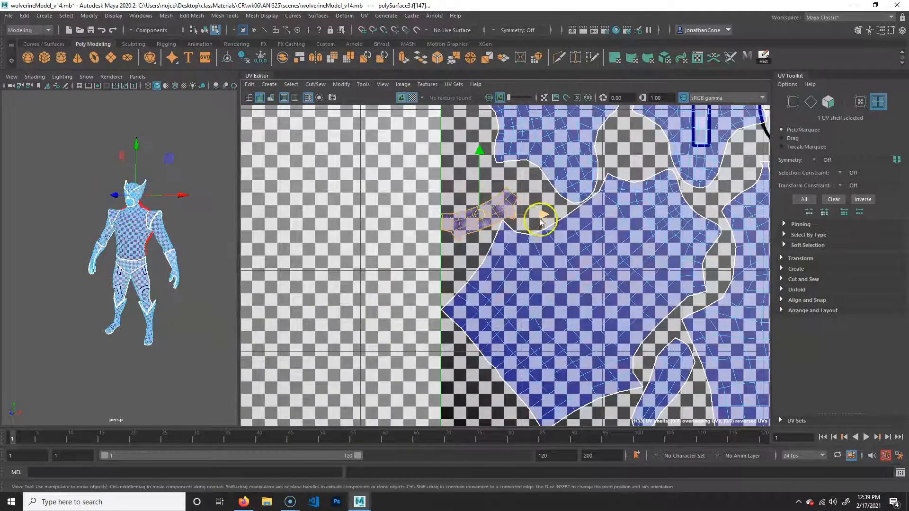
left_click(561, 340)
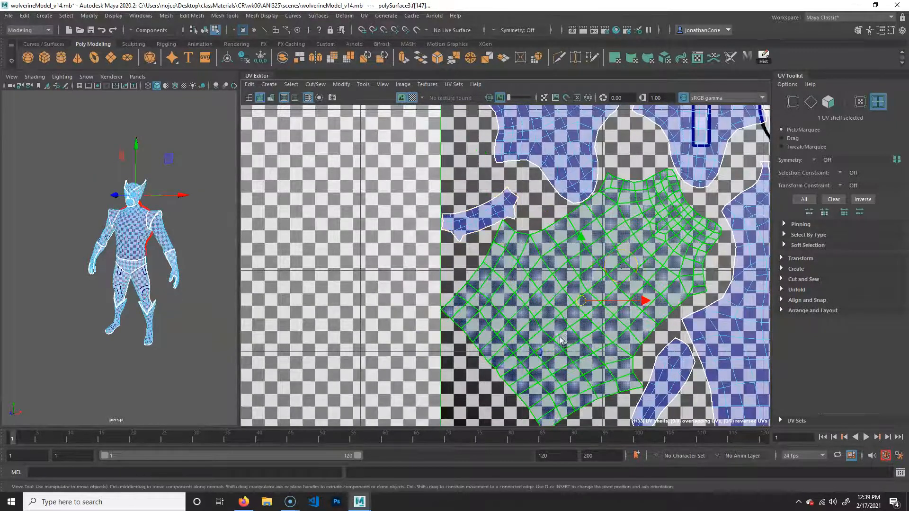
left_click_drag(640, 300, 659, 301)
key("ctrl+z")
middle_click_drag(510, 204, 500, 274, "alt")
key("ctrl+z")
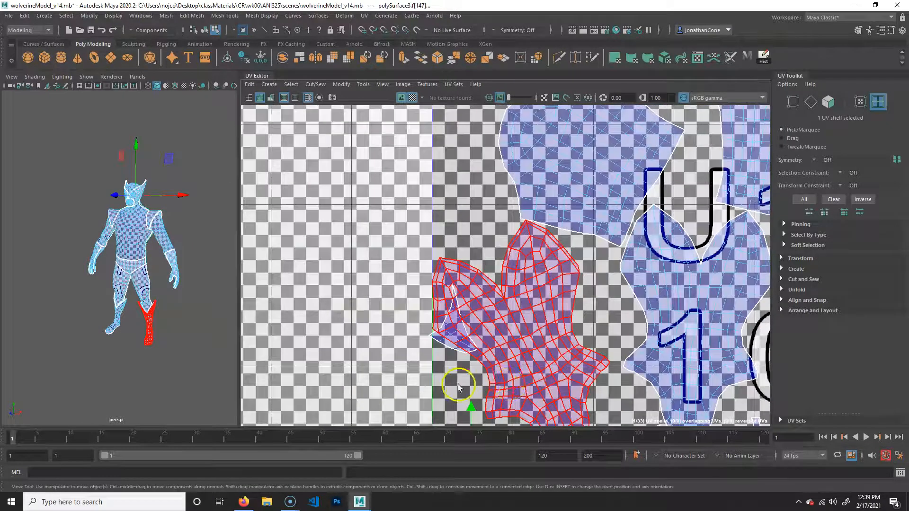
Move the small triangular shell off the boot shell into the empty space above it
middle_click_drag(473, 368, 461, 309, "alt")
left_click(422, 278)
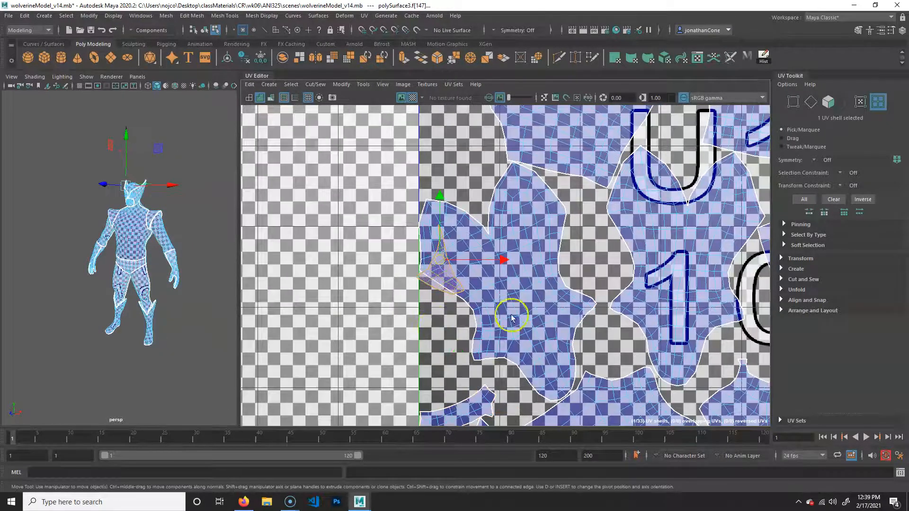
right_click_drag(511, 314, 447, 311, "alt")
middle_click_drag(447, 311, 423, 308, "alt")
left_click_drag(450, 283, 458, 204)
Hide the UV checker pattern and select the whole character mesh in object mode
right_click_drag(525, 259, 497, 268, "alt")
middle_click_drag(497, 268, 373, 219, "alt")
mouse_move(524, 330)
middle_mouse_down("alt")
mouse_move(508, 286)
mouse_move(536, 340)
middle_mouse_up("alt")
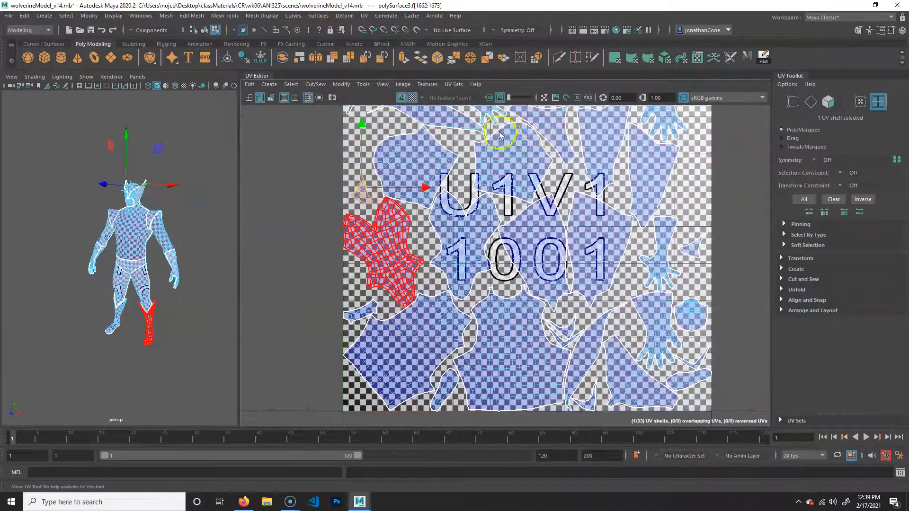
left_click(414, 99)
right_click_drag(125, 230, 156, 185)
left_click(156, 233)
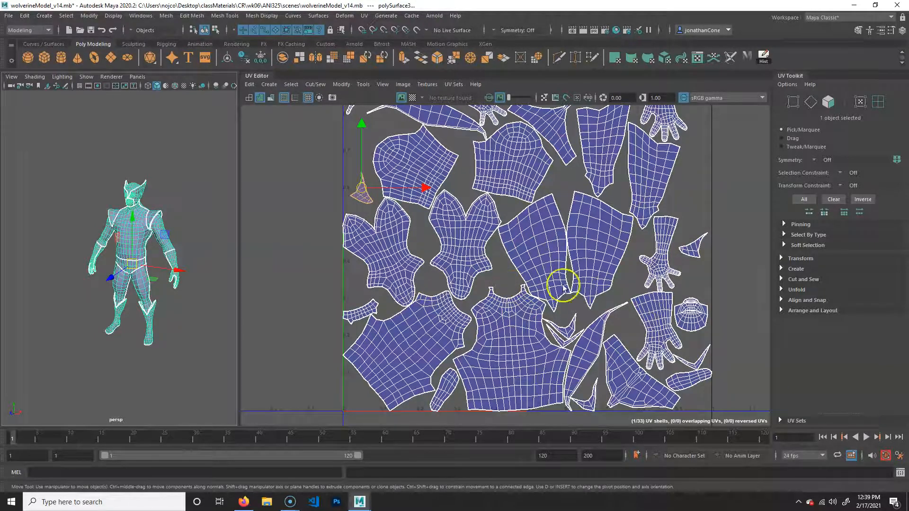
Widen the perspective view and check in the Plug-in Manager whether the objExport.mll plug-in is loaded
left_click_drag(238, 283, 435, 289)
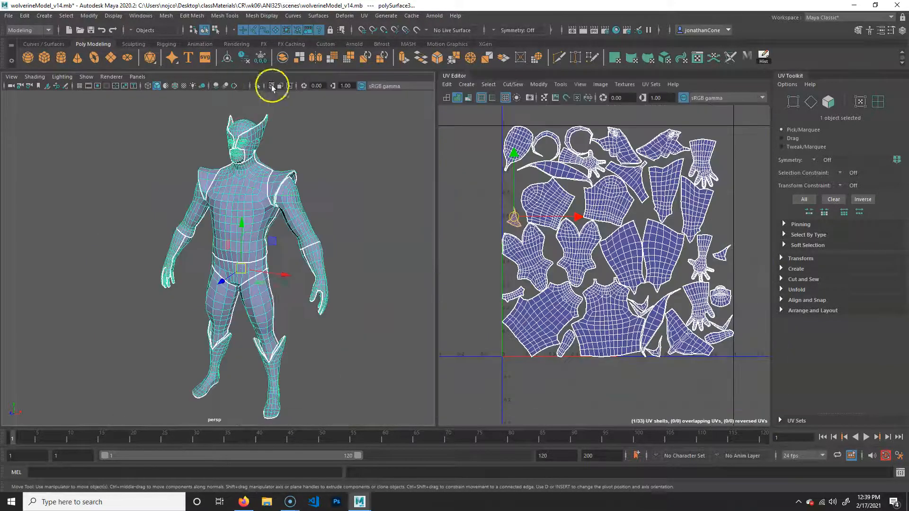
left_click(141, 16)
mouse_move(180, 107)
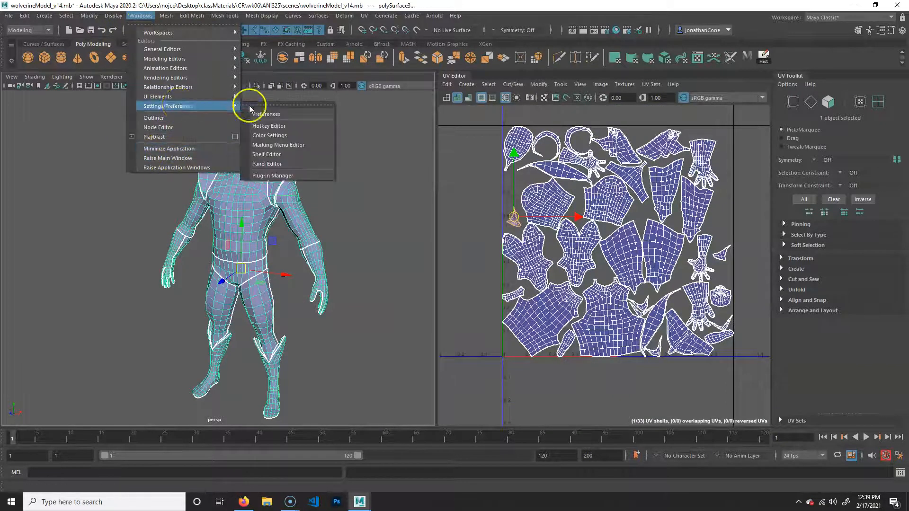
left_click(286, 176)
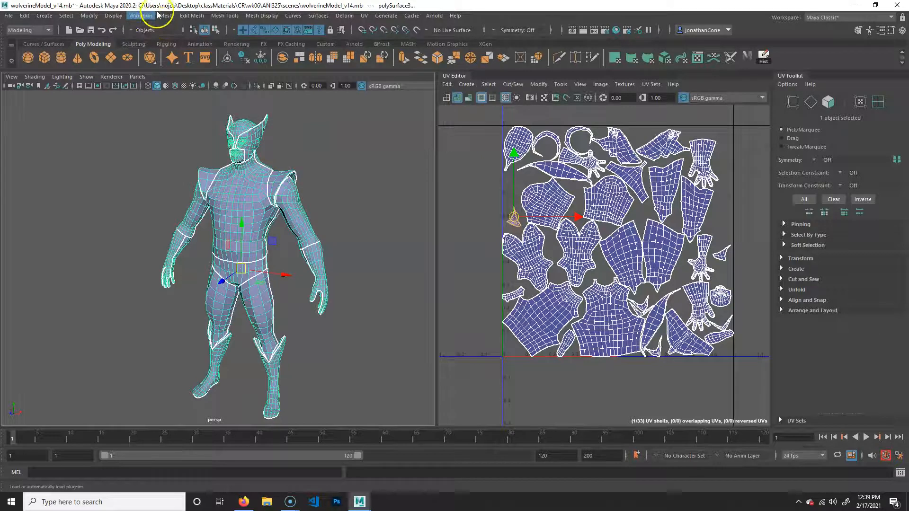
scroll(426, 256, "down", 6)
scroll(376, 248, "down", 5)
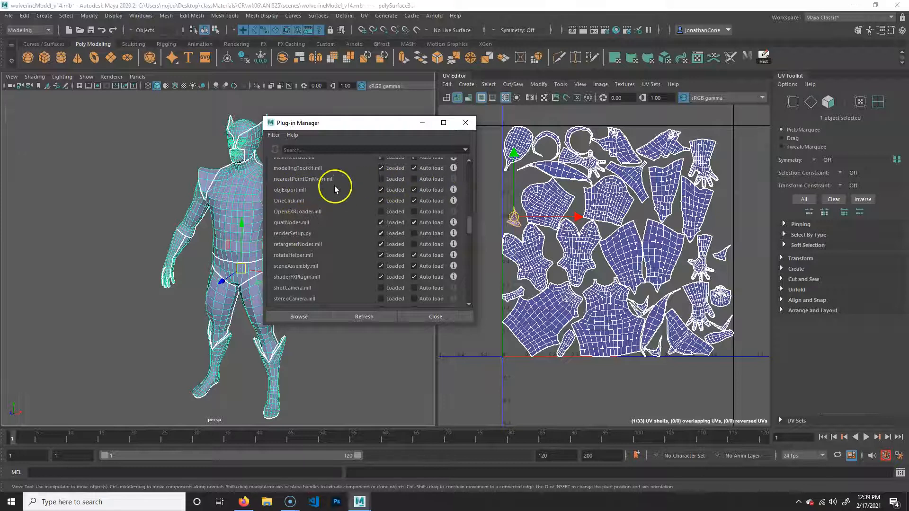
left_click(466, 123)
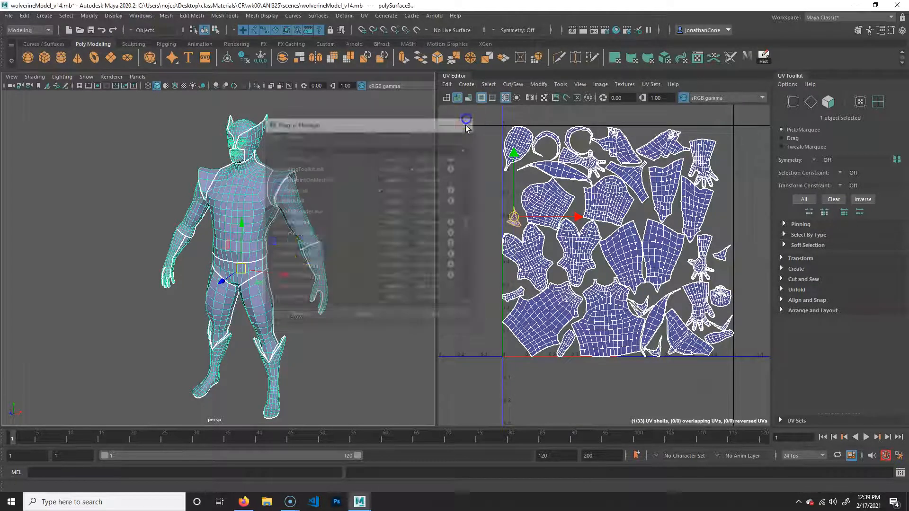
Export the selected character as an OBJexport file named mayaToMudbox into the wolverineExampleModel folder on the Desktop
left_click(9, 16)
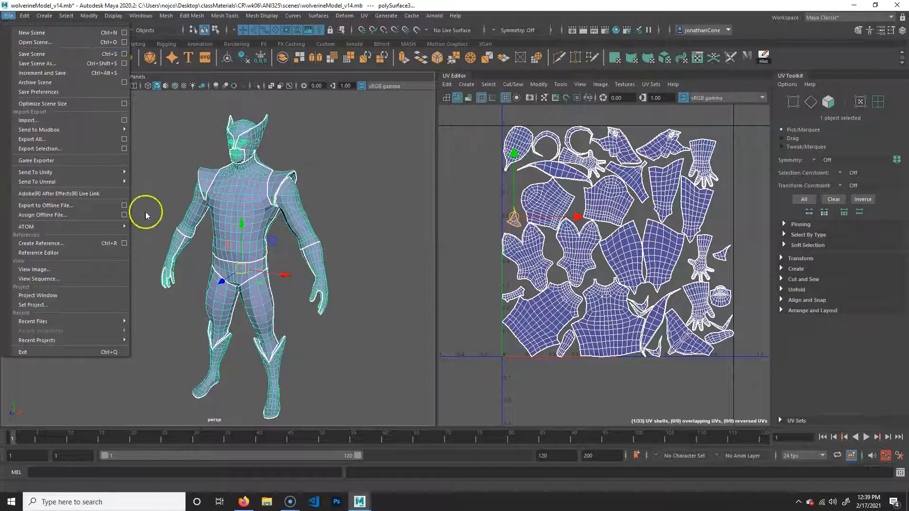
right_click_drag(244, 195, 258, 186)
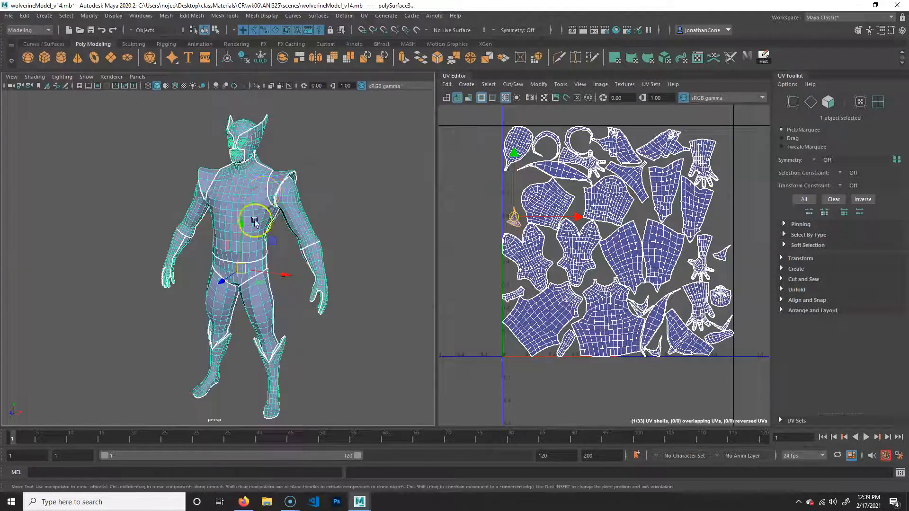
left_click(16, 15)
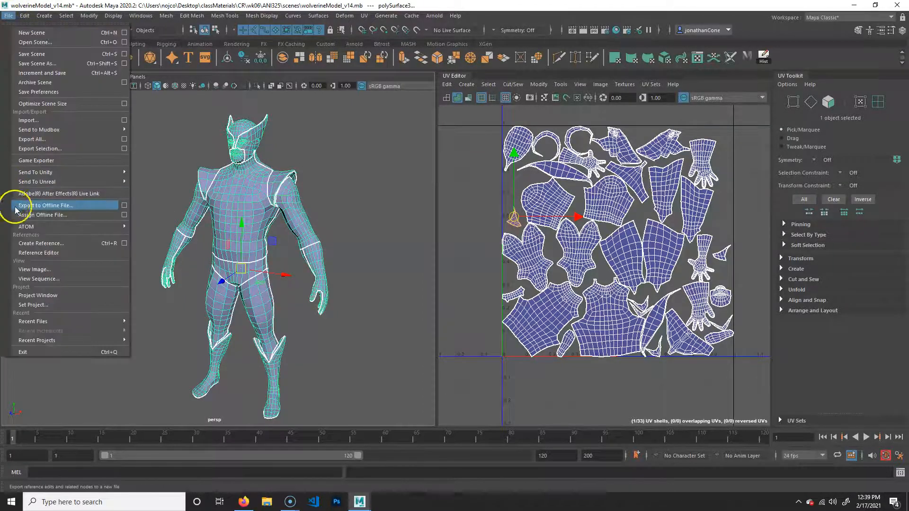
left_click(58, 149)
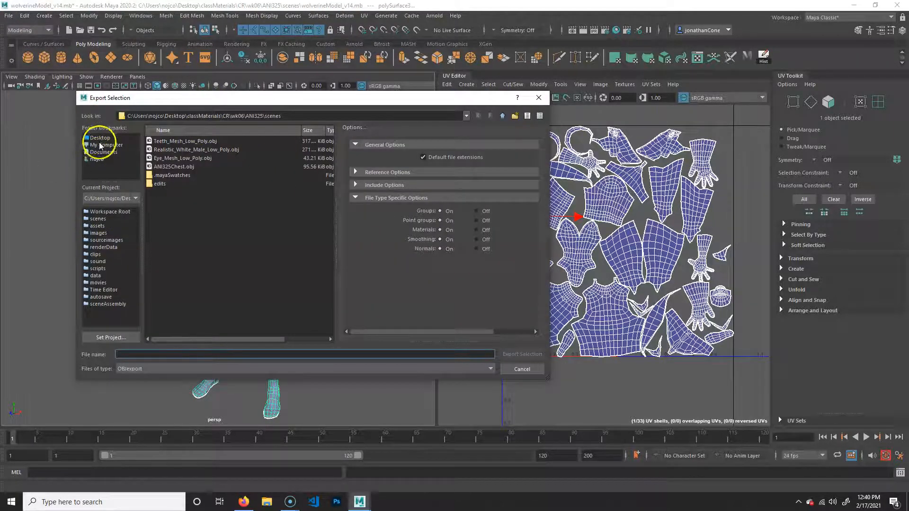
left_click(100, 139)
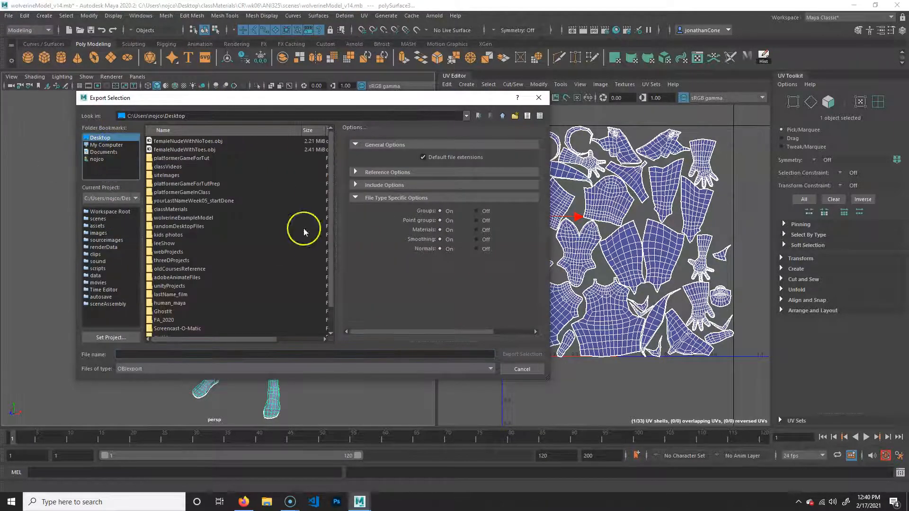
double_click(174, 218)
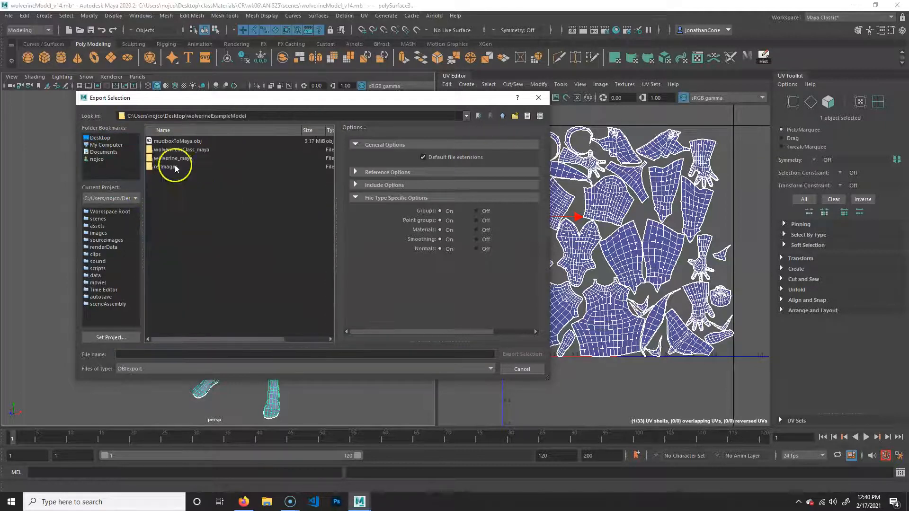
left_click(151, 354)
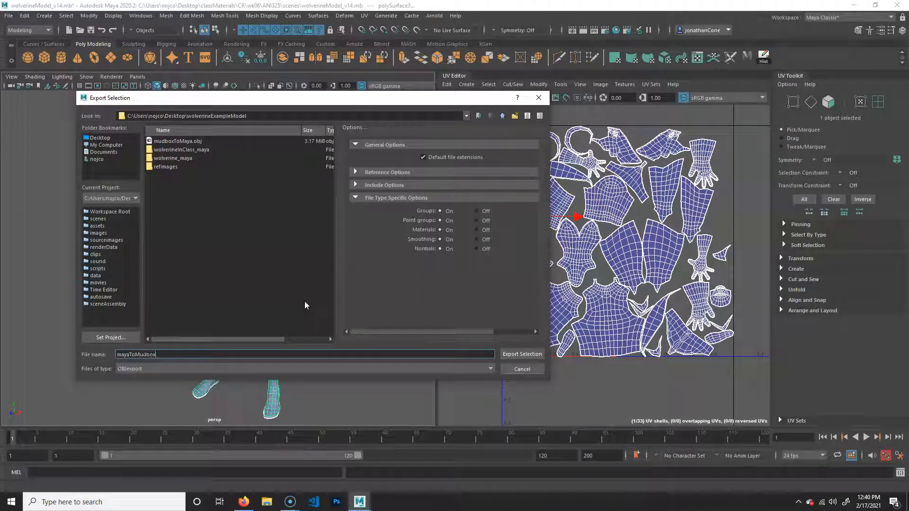
key("Return")
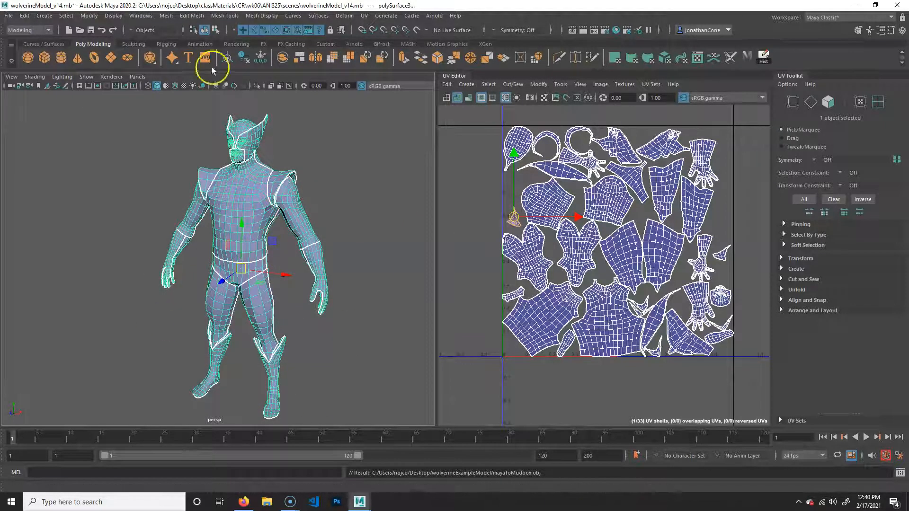
Launch Mudbox 2020 and examine the character's head and eye openings up close
left_click(143, 501)
type("mudbox")
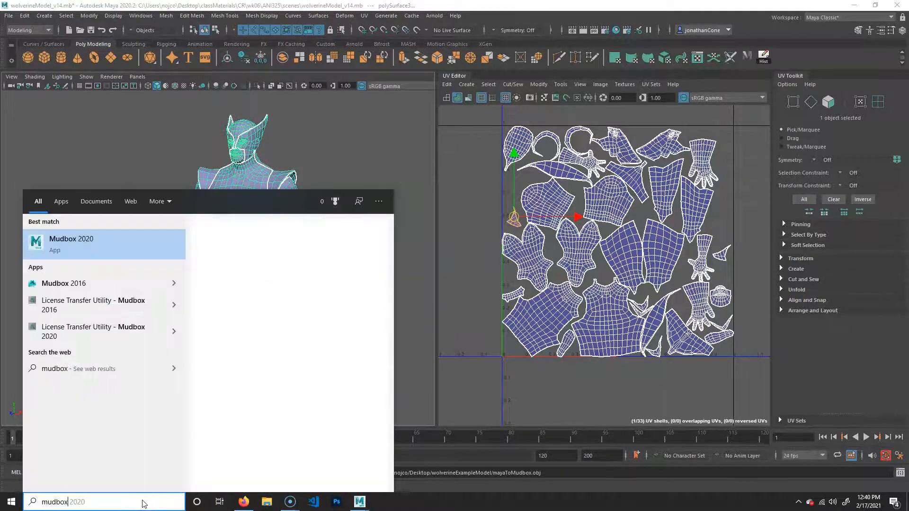
key("Escape")
left_click(282, 295)
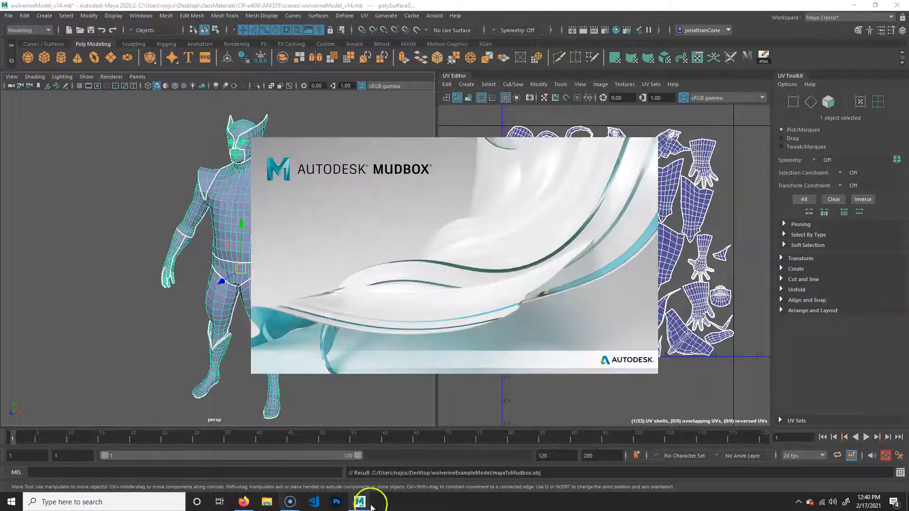
mouse_move(290, 503)
left_click(257, 453)
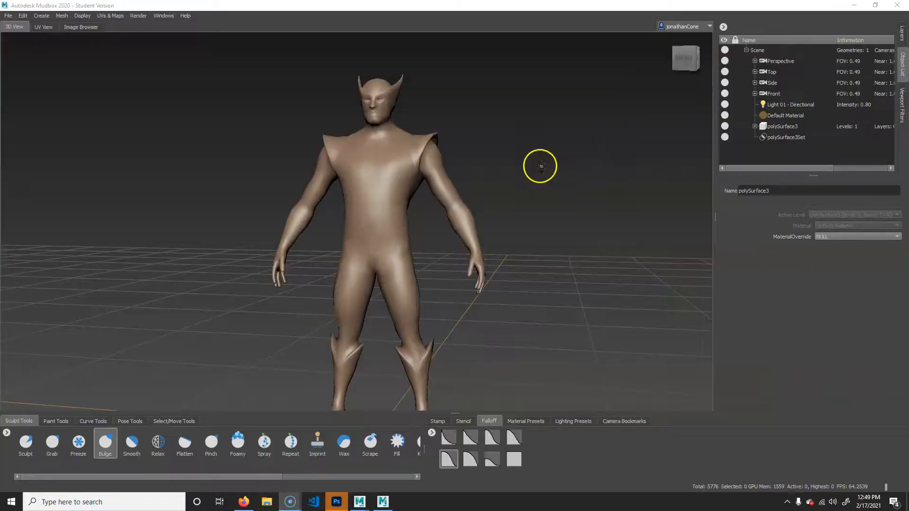
middle_click_drag(470, 114, 462, 184, "alt")
right_click_drag(450, 262, 657, 272, "alt")
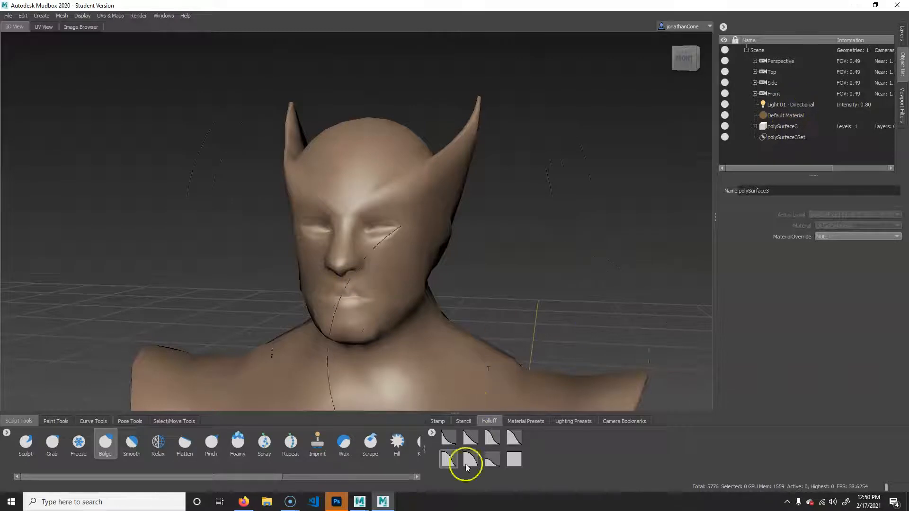
Switch to Maya and select both eyeball meshes in the character's face
mouse_move(360, 502)
left_click(408, 470)
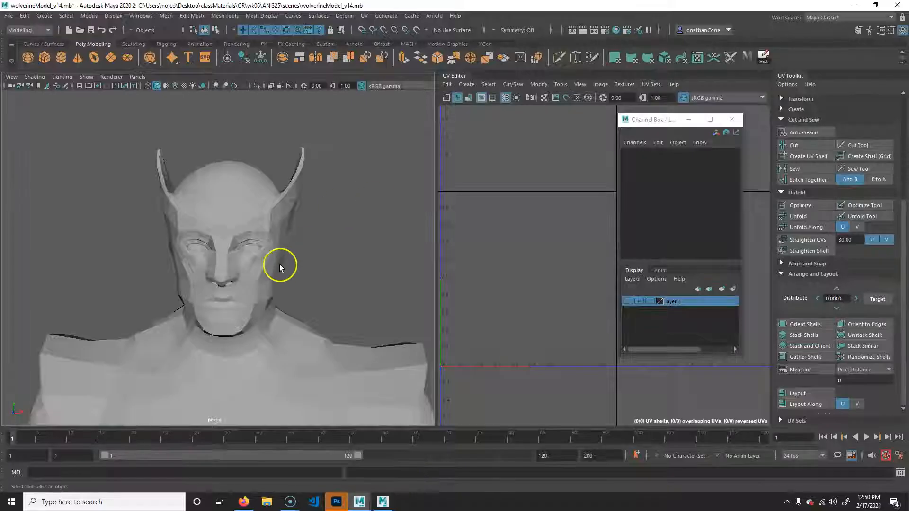
scroll(298, 265, "up", 5)
left_click(331, 227)
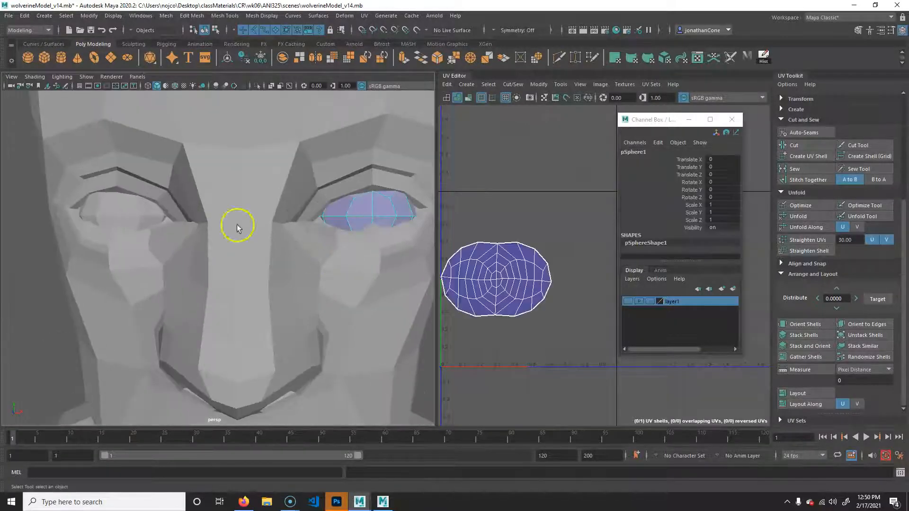
left_click(128, 213, "shift")
Export the selected eyeballs as an OBJexport file over the existing mayaToMudboxEyes.obj in the wolverineExampleModel folder
left_click(9, 16)
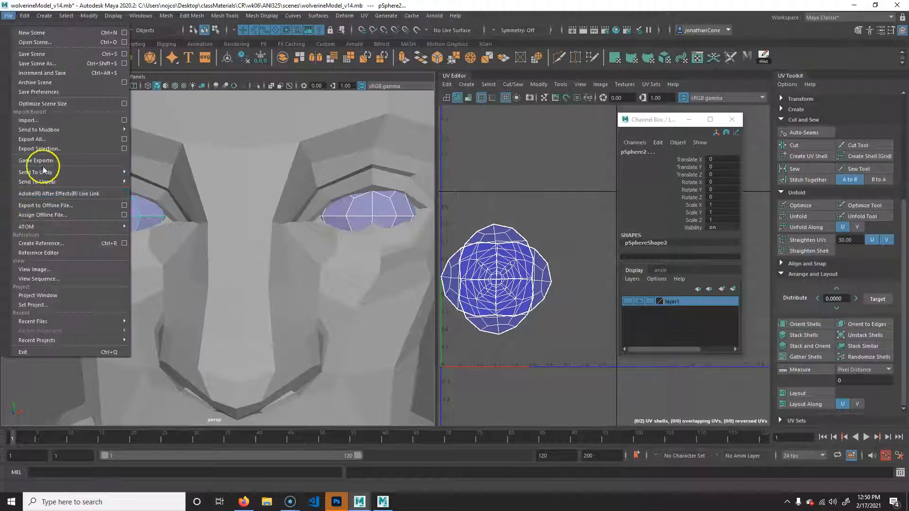
left_click(52, 148)
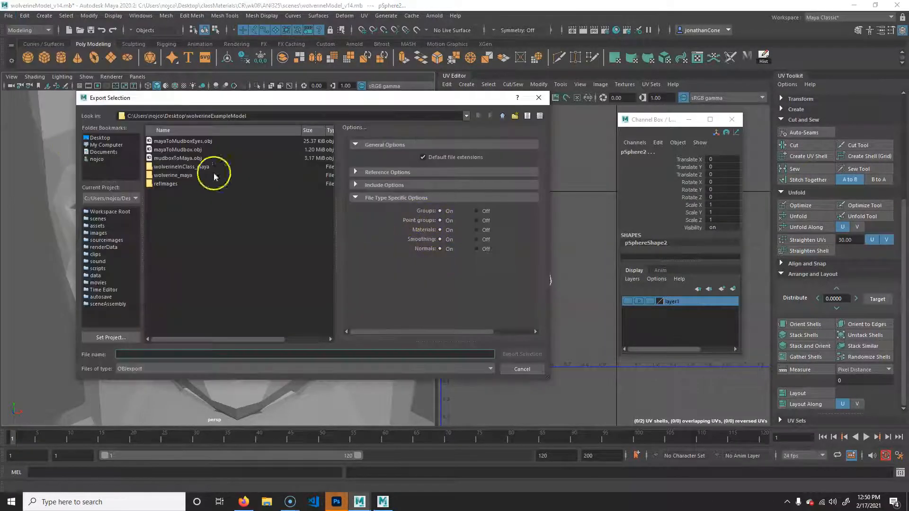
left_click(187, 142)
left_click(532, 360)
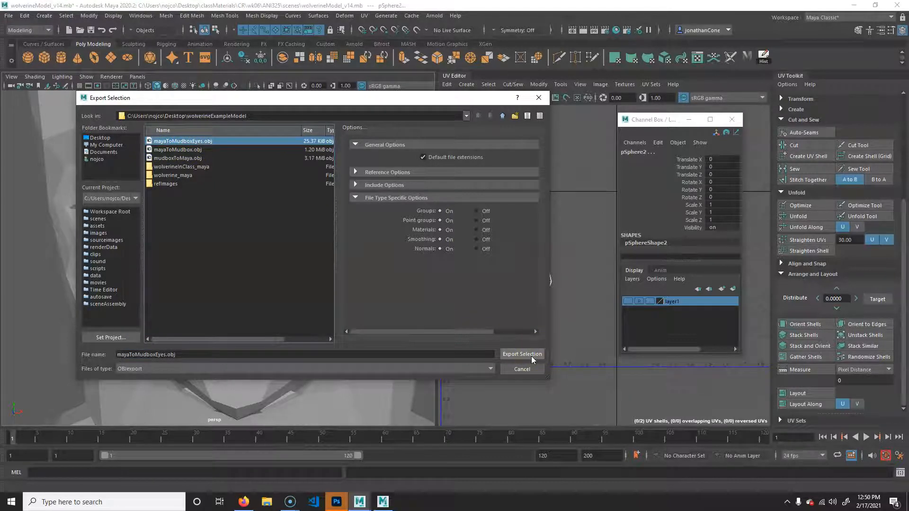
left_click(532, 356)
left_click(293, 253)
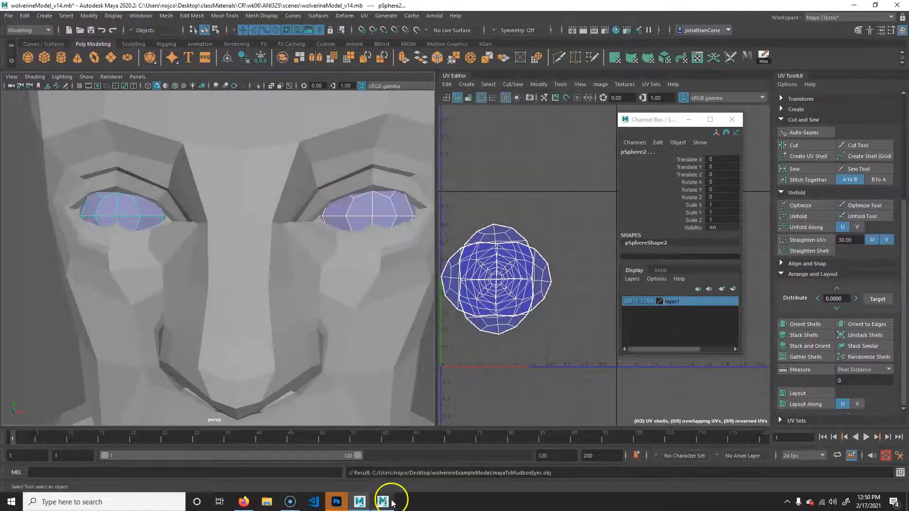
Switch to Mudbox and import mayaToMudboxEyes.obj, keeping all meshes despite their UV problems
left_click(383, 502)
left_click(8, 15)
left_click(28, 118)
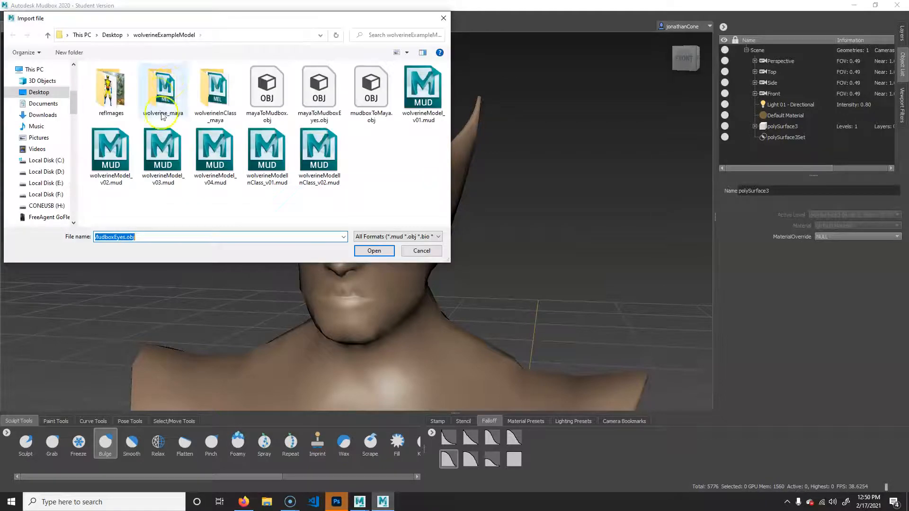
left_click(324, 84)
left_click(381, 251)
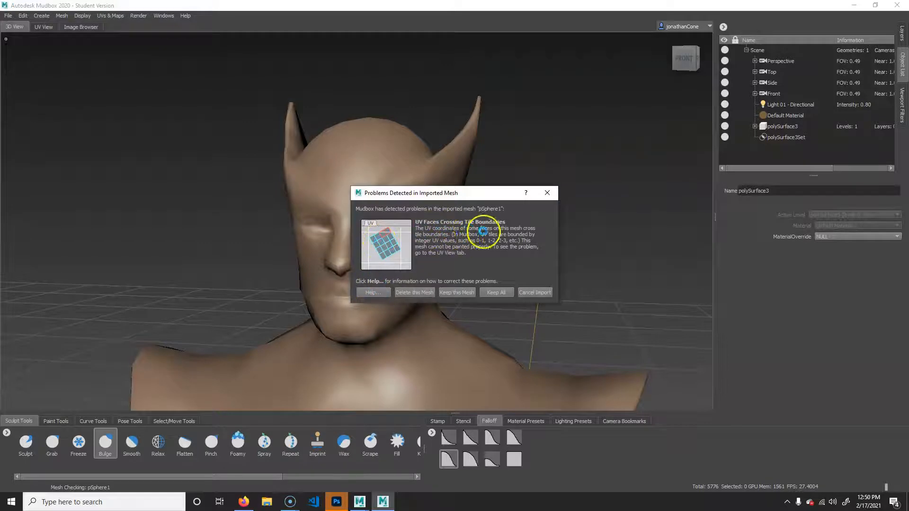
left_click(496, 293)
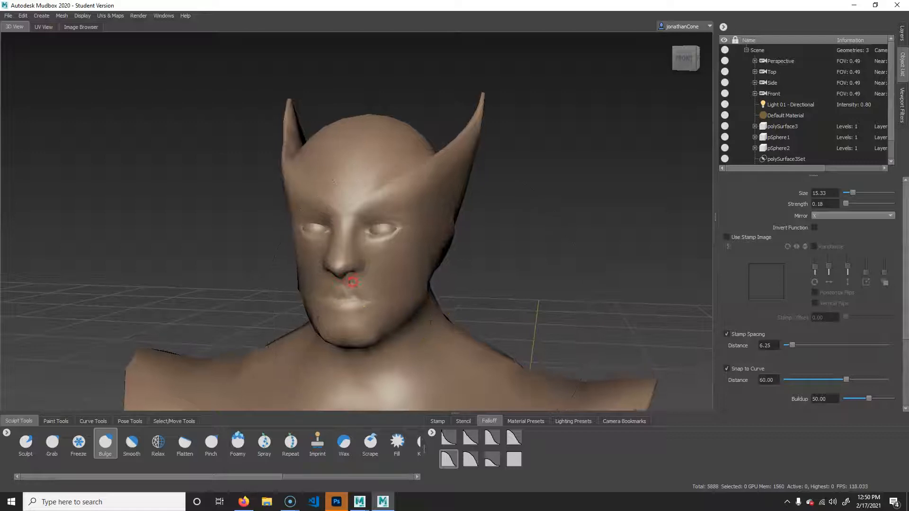
Lock the two imported eye meshes, pSphere1 and pSphere2
scroll(509, 302, "up", 5)
scroll(479, 300, "down", 10)
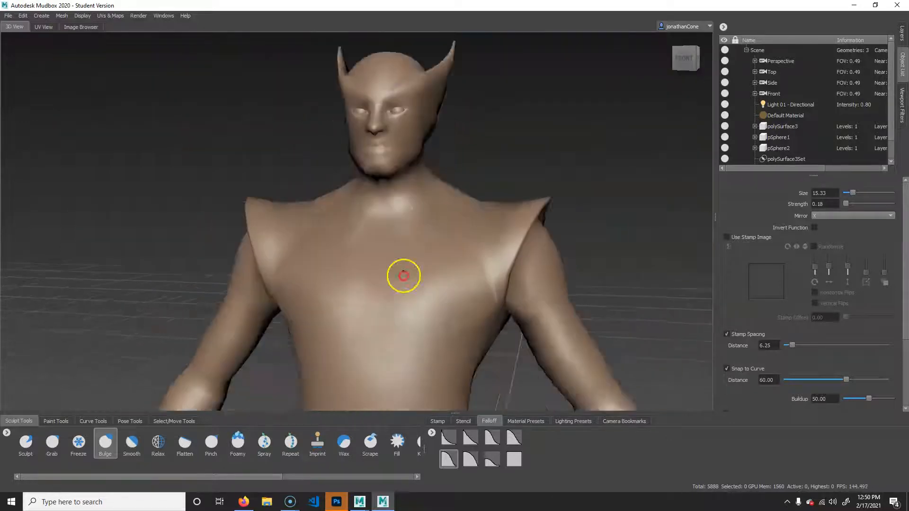
left_click_drag(255, 261, 303, 274, "alt")
right_click_drag(402, 289, 380, 284, "alt")
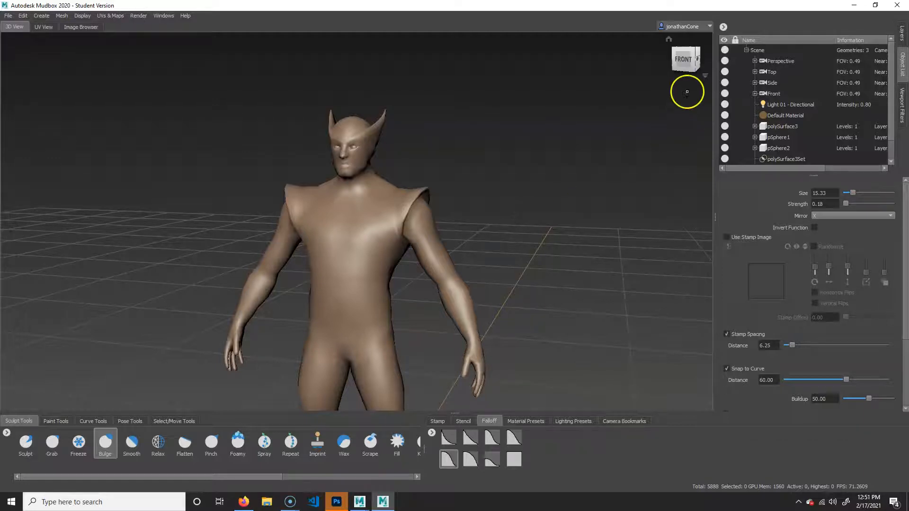
left_click(902, 34)
left_click(901, 64)
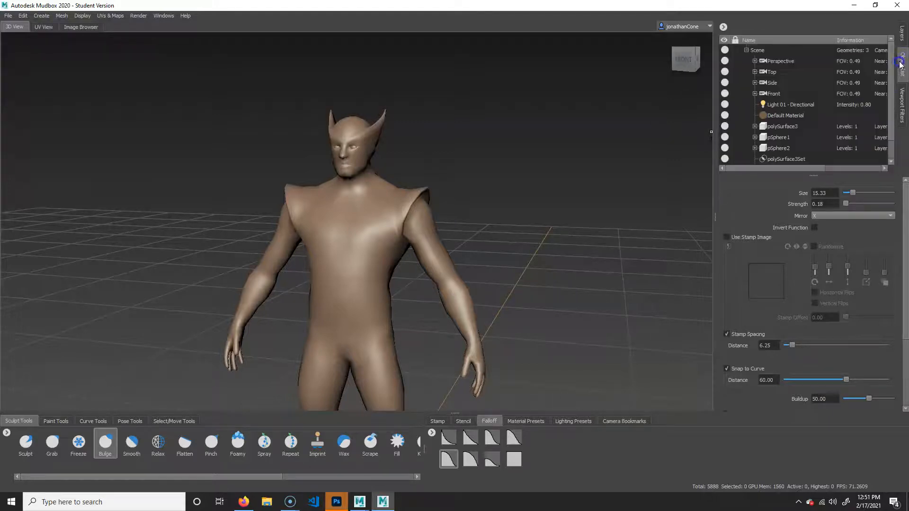
left_click(783, 139)
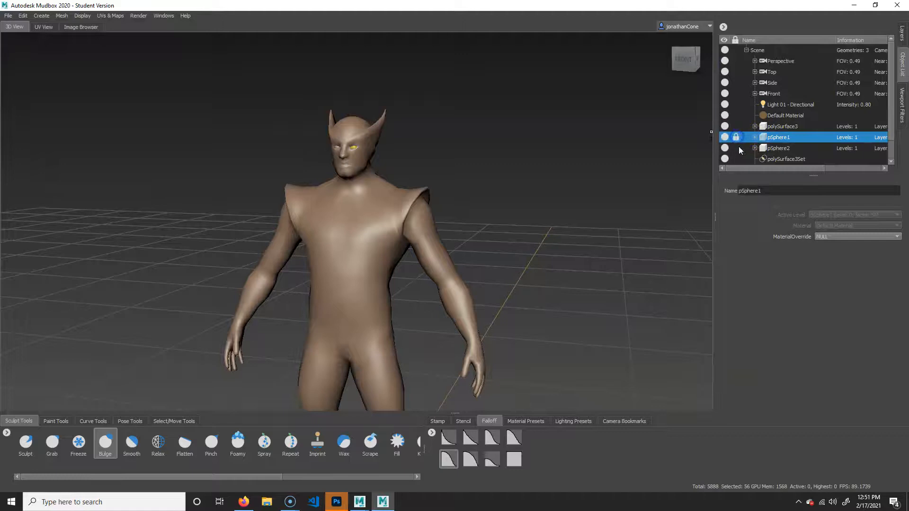
Highlight the body mesh polySurface3 briefly, clear the highlight and display its sculpt layers
left_click(790, 127)
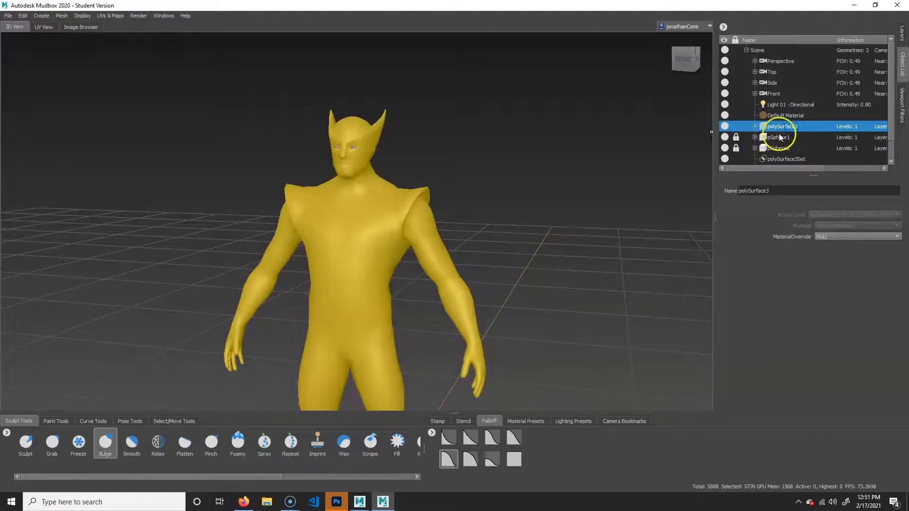
left_click(789, 126)
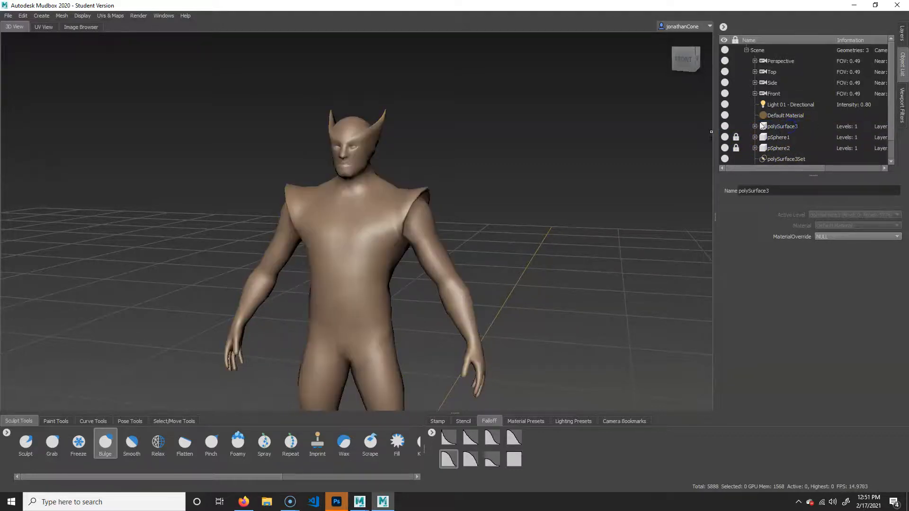
left_click(902, 34)
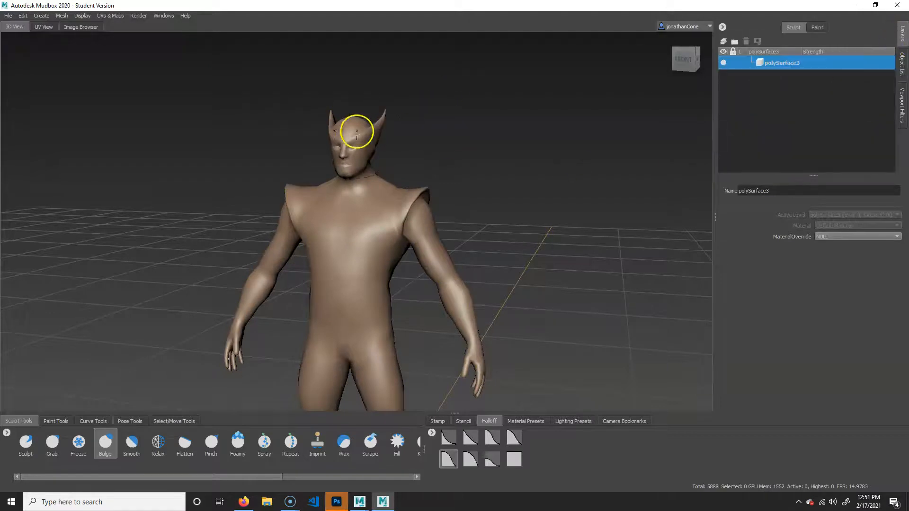
Examine the character's face, eyes and full body from several angles and distances
right_click_drag(310, 175, 488, 158, "alt")
middle_click_drag(488, 158, 493, 217, "alt")
right_click_drag(493, 217, 427, 231, "alt")
middle_click_drag(426, 231, 455, 210, "alt")
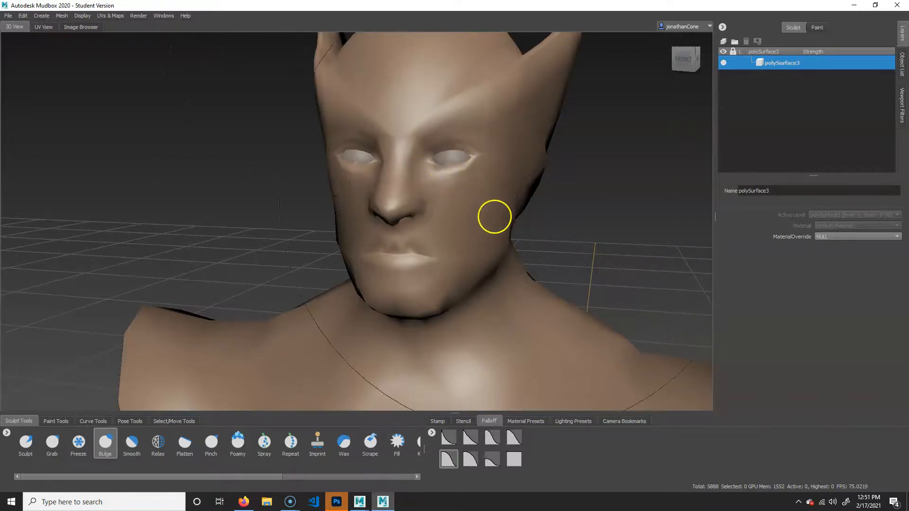
right_click_drag(584, 222, 445, 265, "alt")
middle_click_drag(474, 331, 450, 296, "alt")
left_click_drag(450, 296, 406, 291, "alt")
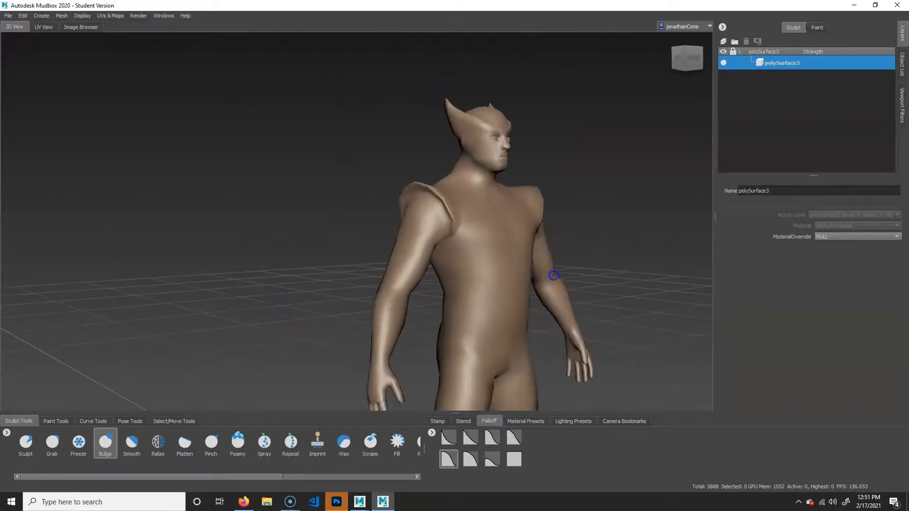
middle_click_drag(406, 290, 404, 261, "alt")
right_click_drag(404, 261, 382, 268, "alt")
middle_click_drag(385, 303, 426, 237, "alt")
right_click_drag(426, 237, 315, 219, "alt")
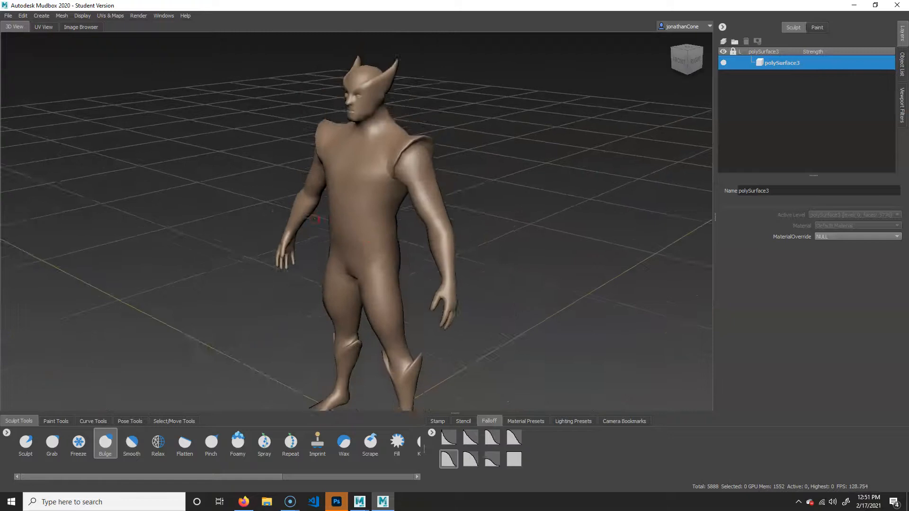
middle_click_drag(362, 263, 382, 219, "alt")
left_click_drag(415, 259, 469, 257, "alt")
mouse_move(469, 257)
right_mouse_down("alt")
mouse_move(442, 245)
mouse_move(464, 263)
right_mouse_up("alt")
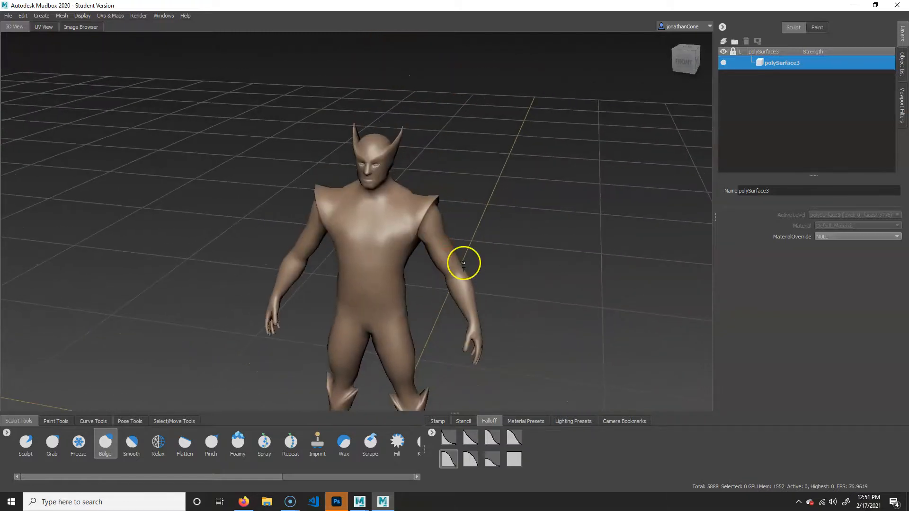